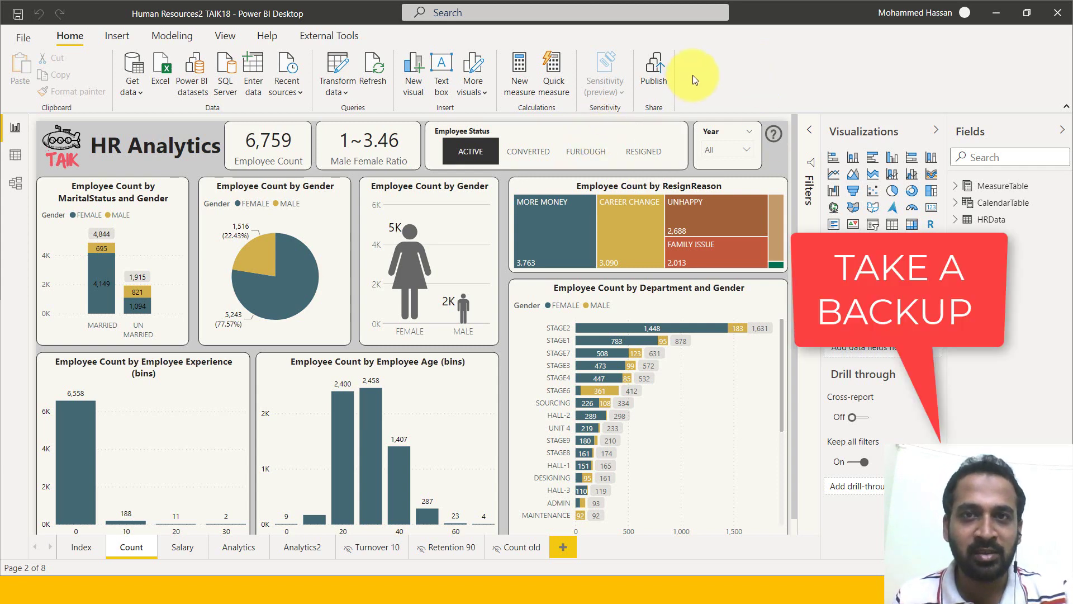
Save a backup copy of the report as 'Human Resources Migrate TAIK18'
{"action": "left_click", "coordinate": [22, 39]}
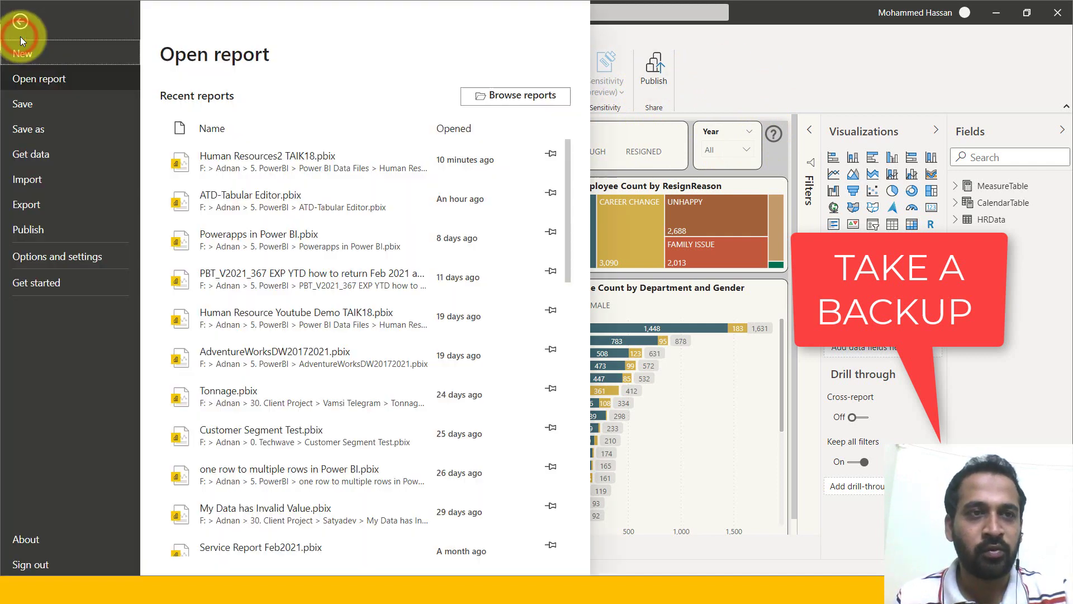
{"action": "left_click", "coordinate": [42, 131]}
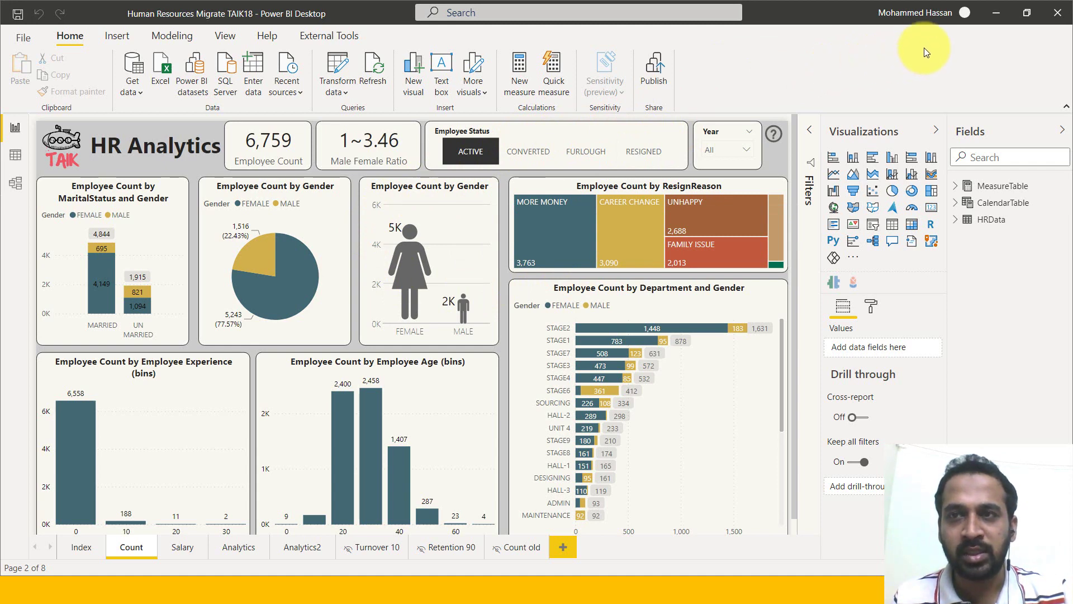
Publish Human Resources Migrate TAIK18 to My workspace and acknowledge the success message
{"action": "left_click", "coordinate": [661, 68]}
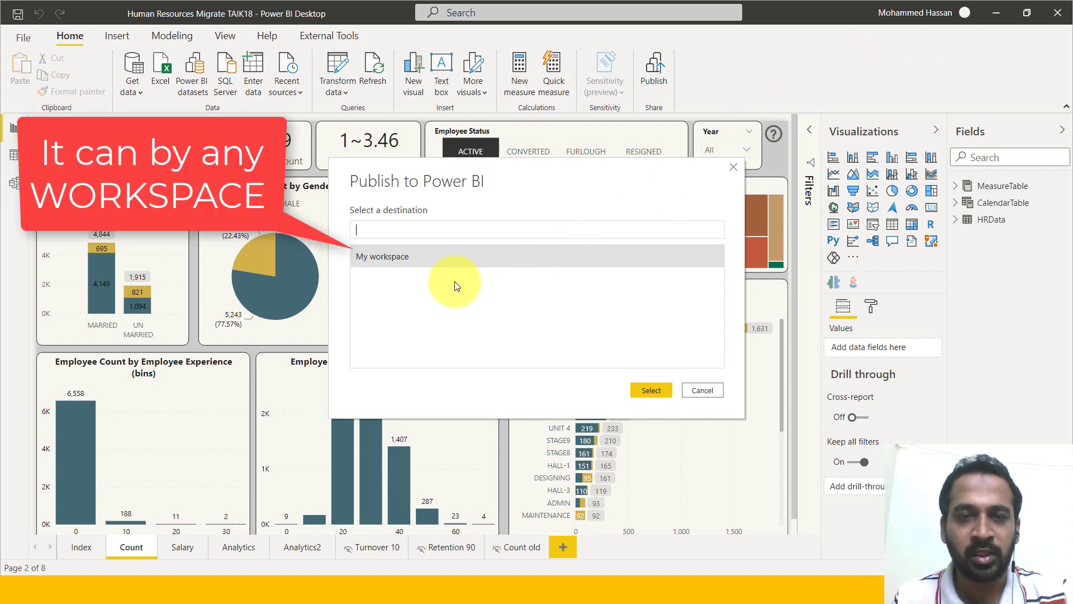
{"action": "left_click", "coordinate": [400, 257]}
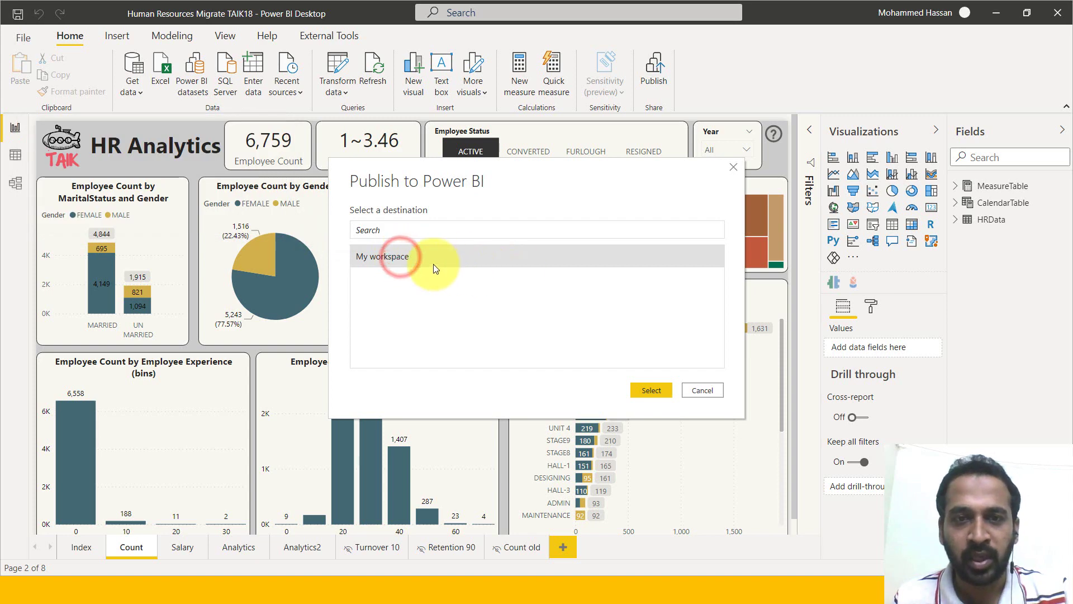
{"action": "left_click", "coordinate": [648, 390]}
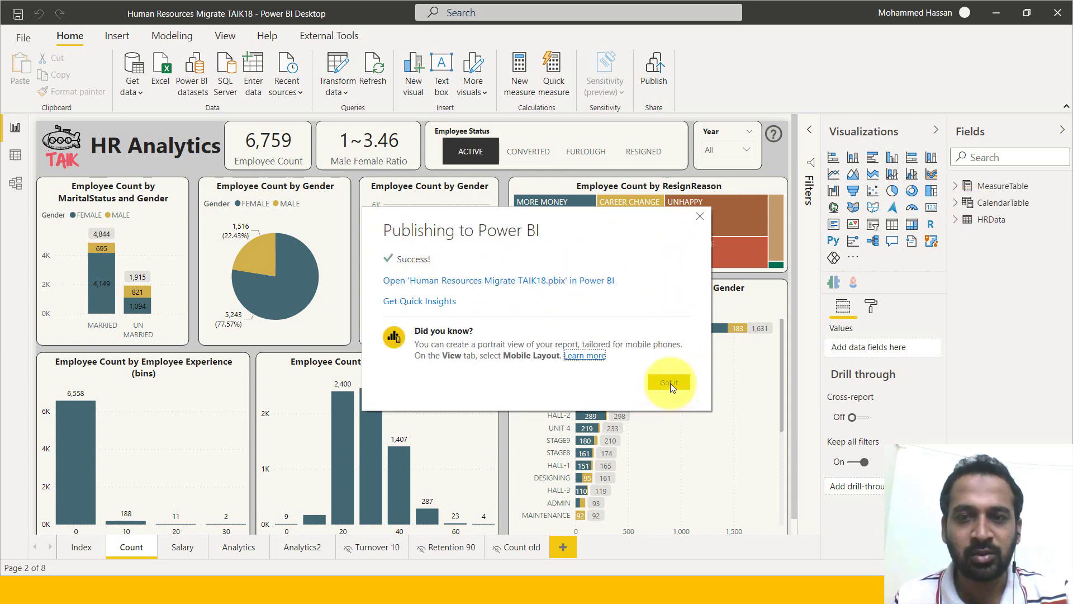
{"action": "left_click", "coordinate": [670, 384]}
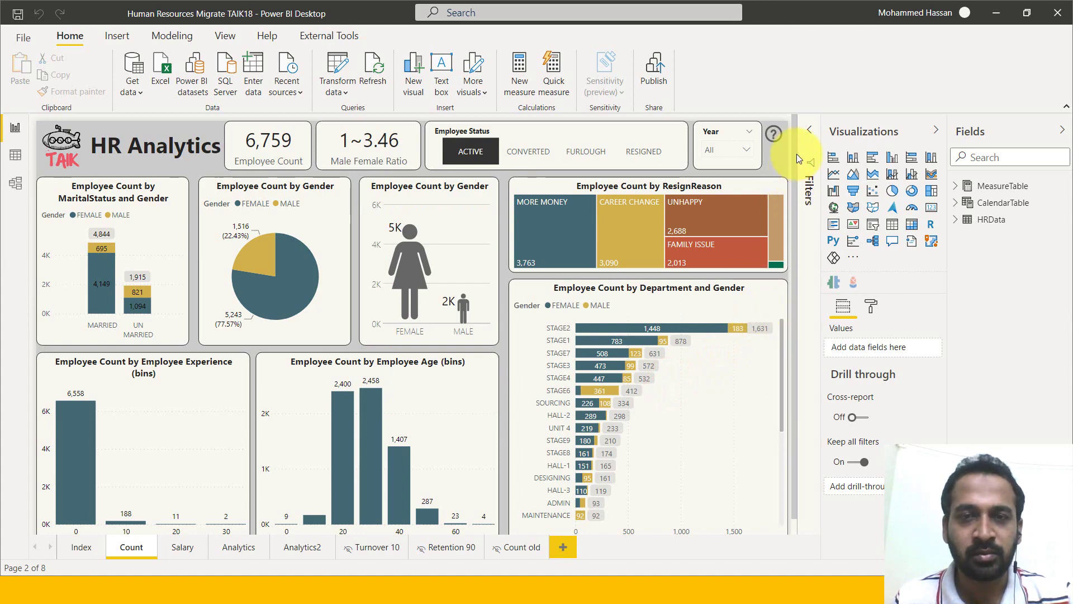
{"action": "key", "text": "alt+Tab"}
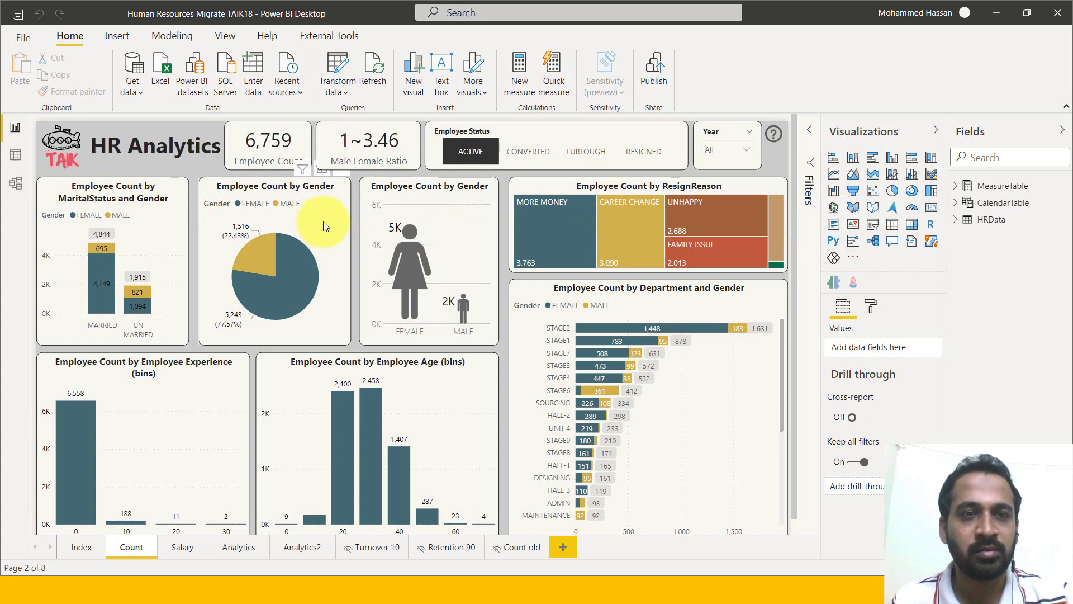
In Model view, delete MeasureTable, CalendarTable and HRData together
{"action": "left_click", "coordinate": [15, 185]}
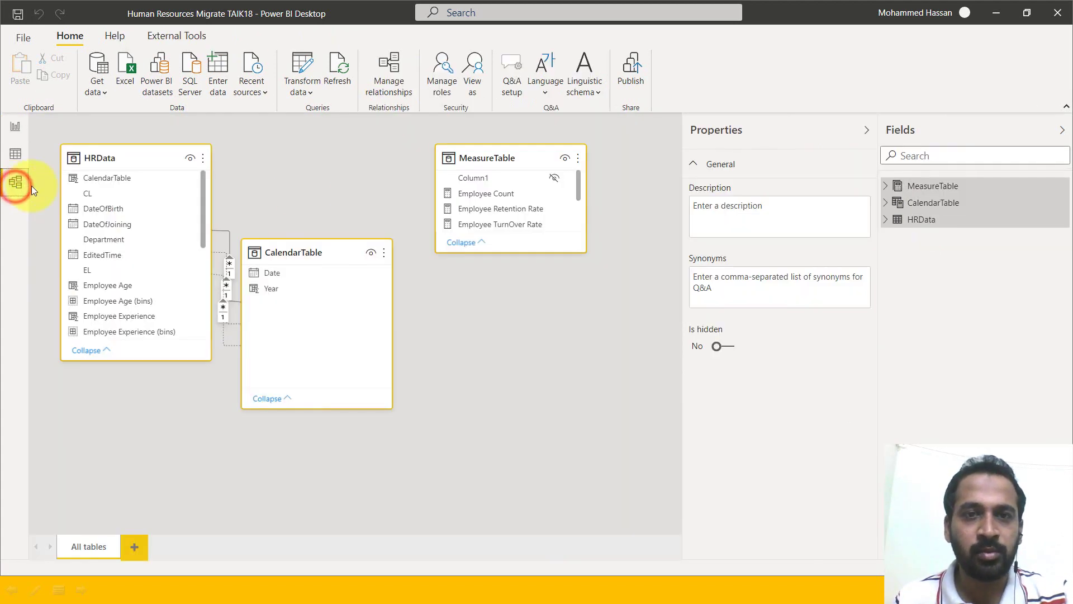
{"action": "left_click", "coordinate": [936, 247]}
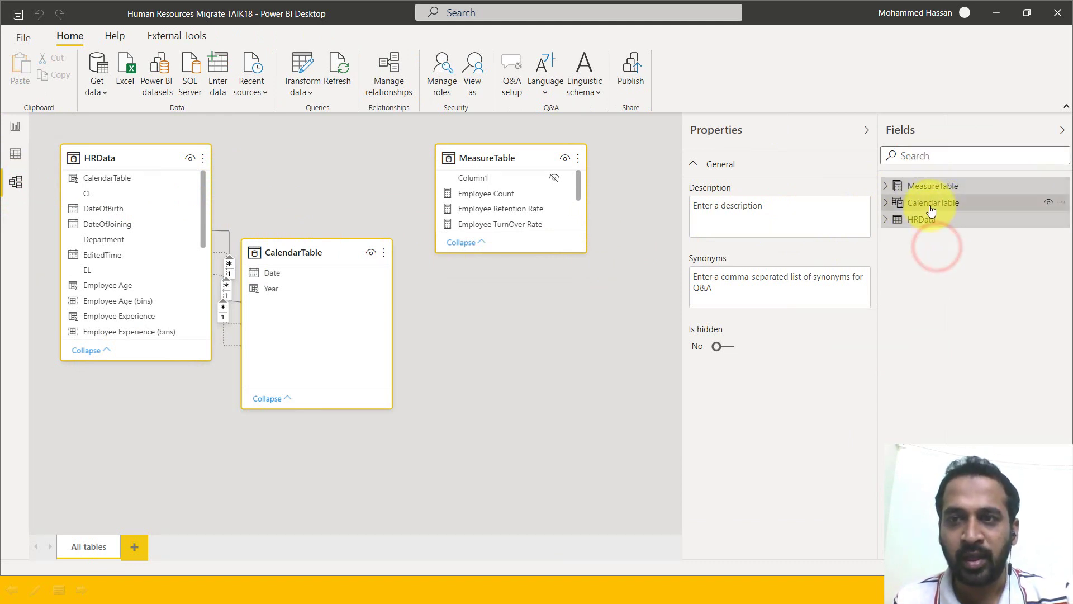
{"action": "right_click", "coordinate": [934, 209]}
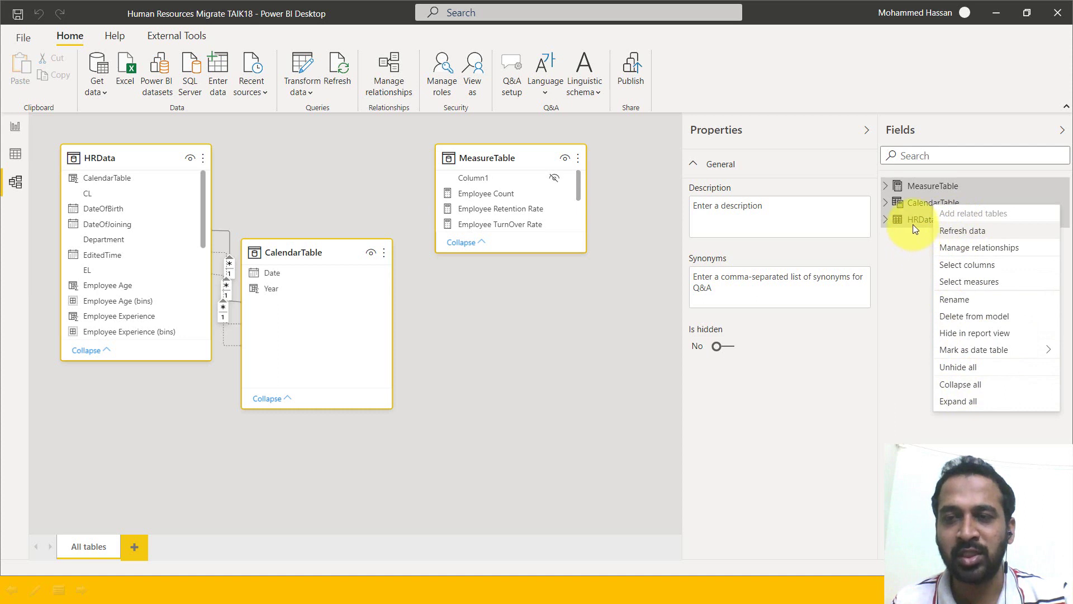
{"action": "left_click", "coordinate": [916, 203]}
{"action": "mouse_move", "coordinate": [933, 202]}
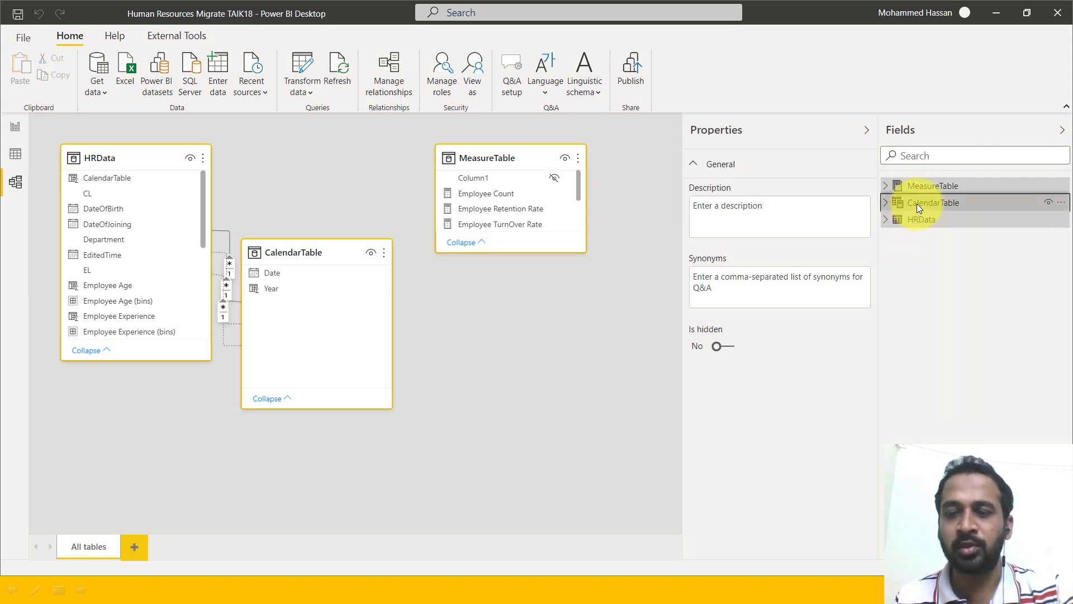
{"action": "key", "text": "Delete"}
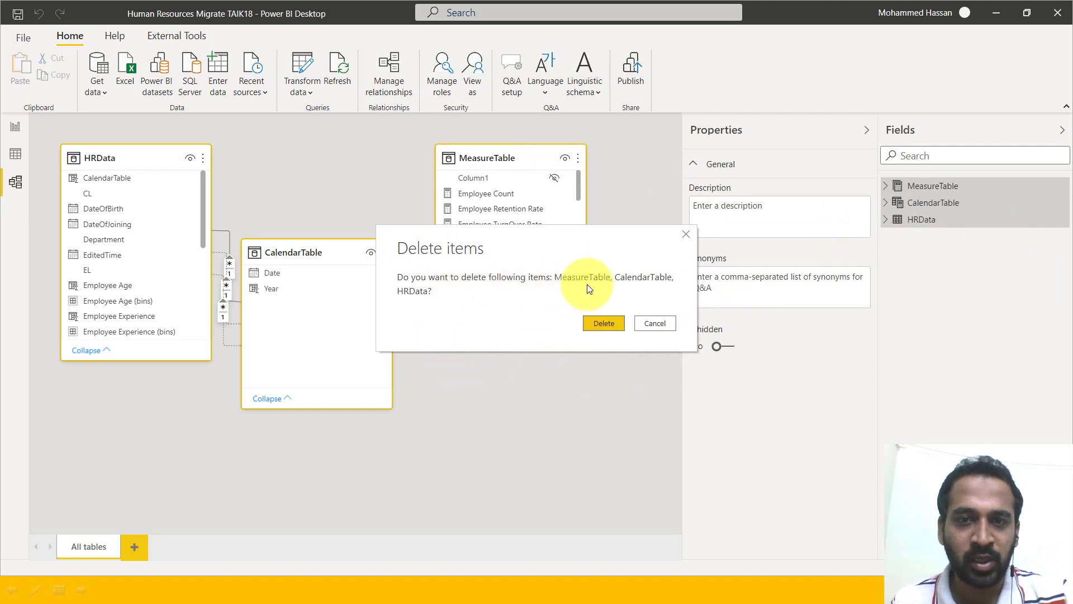
{"action": "left_click", "coordinate": [608, 325]}
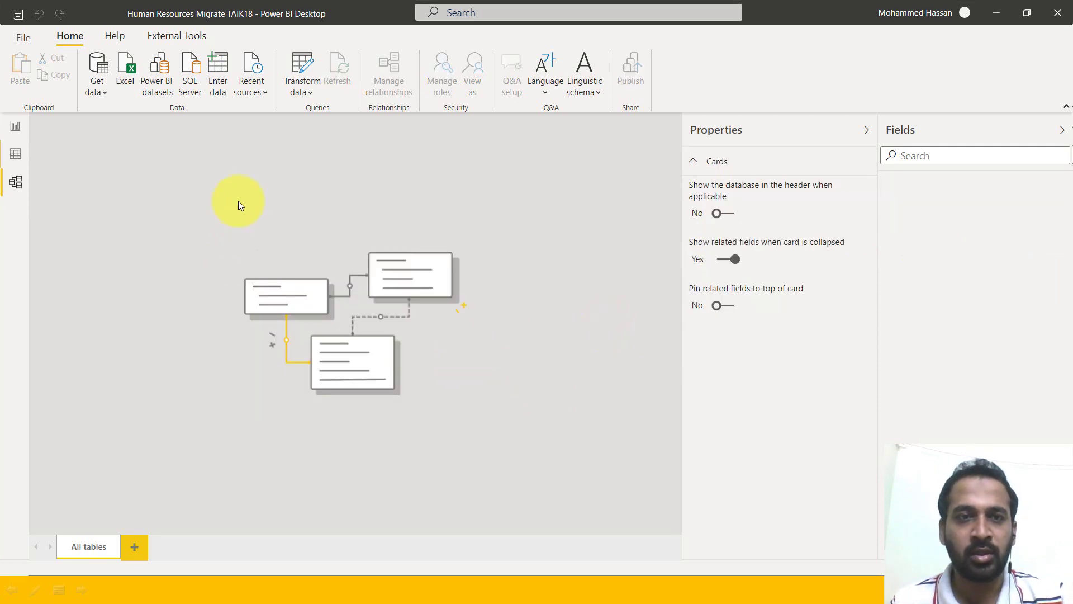
From Report view, create a live connection to the Human Resources Migrate TAIK18 Power BI dataset
{"action": "left_click", "coordinate": [7, 130]}
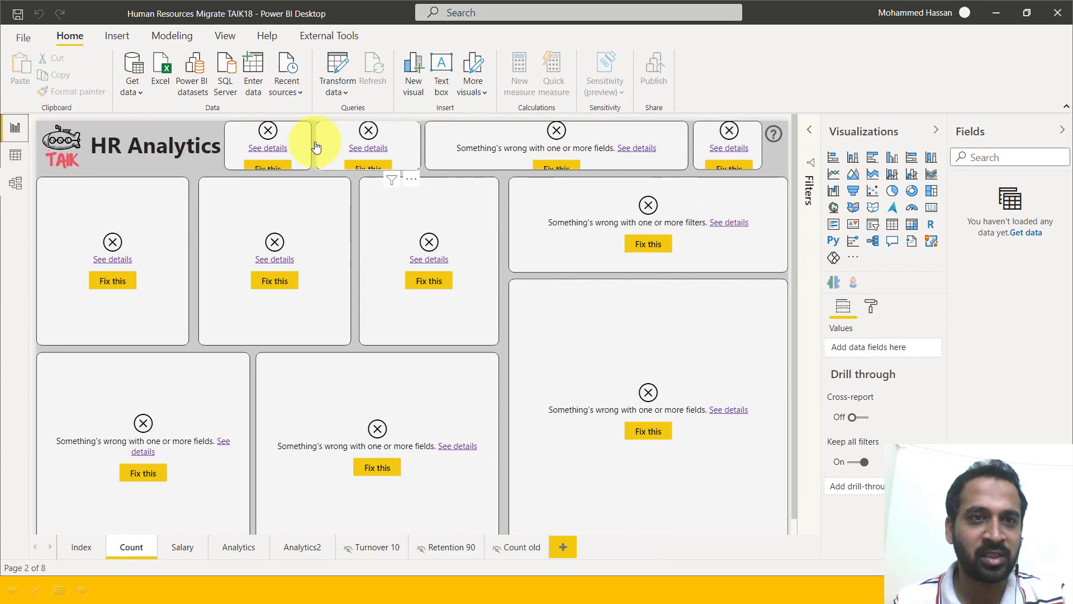
{"action": "left_click", "coordinate": [191, 85]}
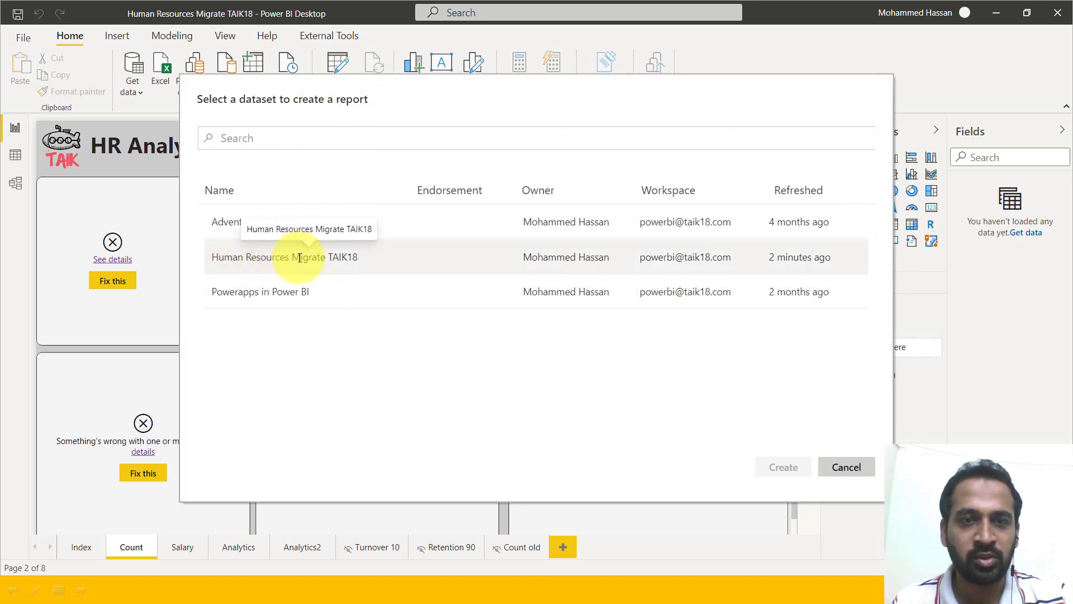
{"action": "left_click", "coordinate": [300, 257]}
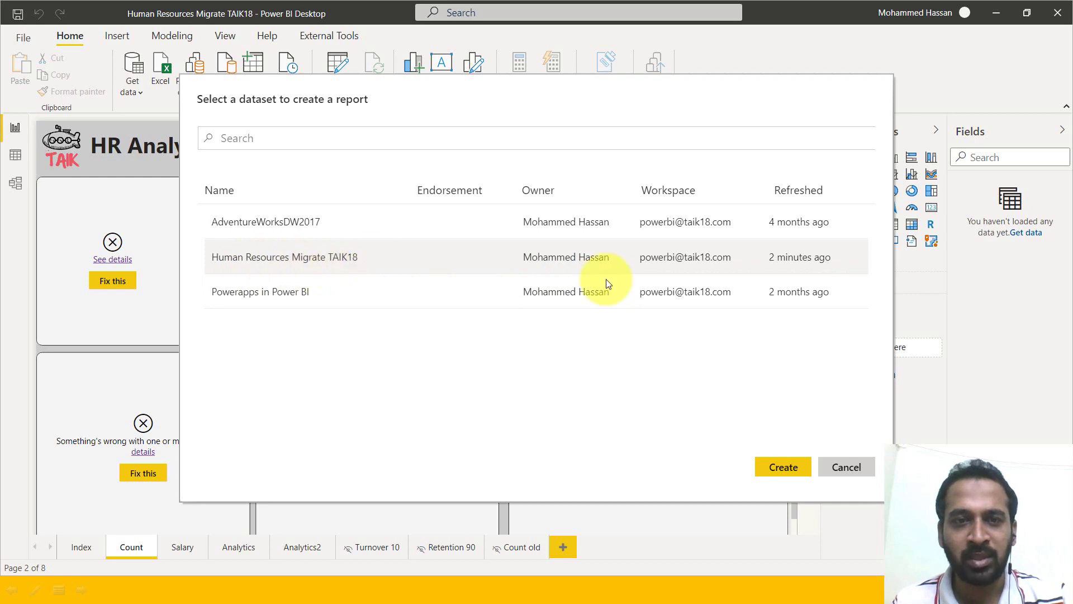
{"action": "left_click", "coordinate": [779, 468]}
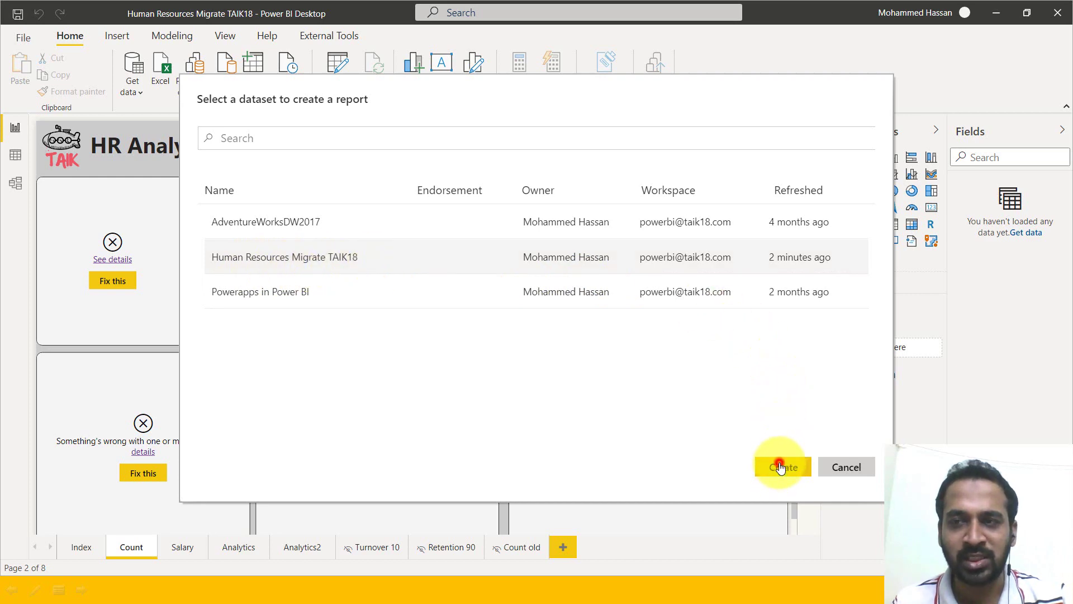